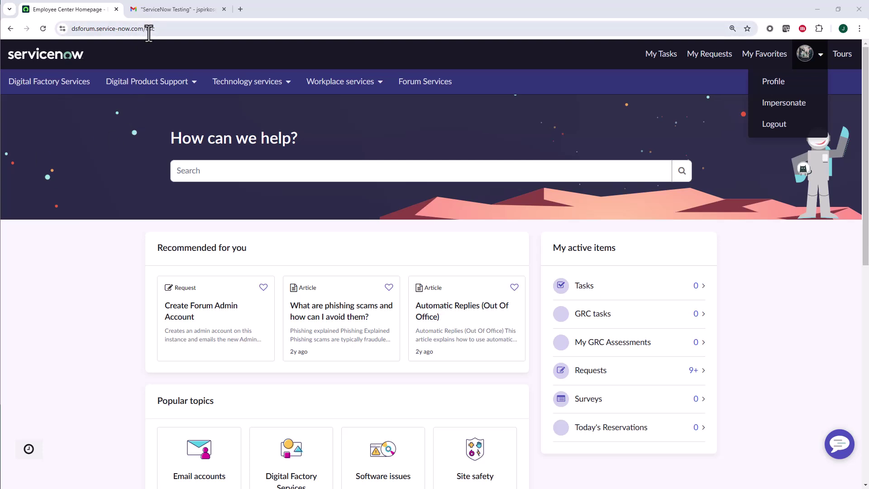
Open the Digital Product Factory for Public Sector request under Digital Factory Services and choose "HHS Program Support Desk - Pub Sector" as the product type
left_click(41, 93)
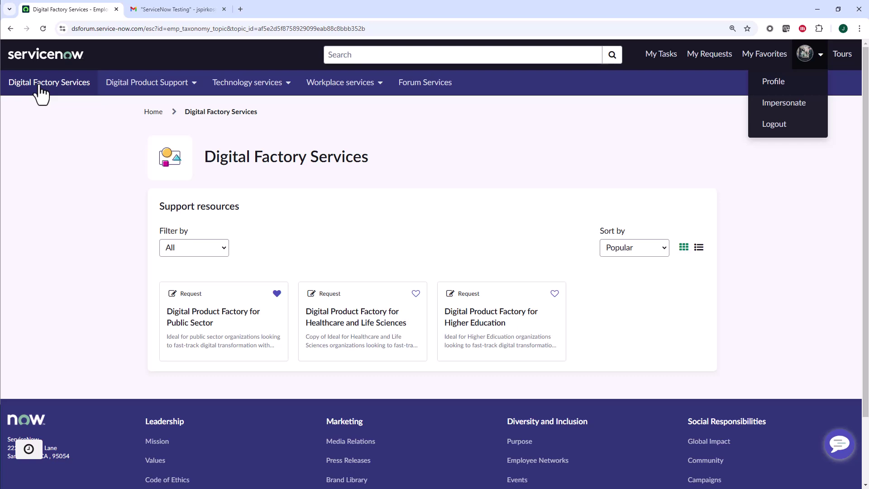
left_click(205, 330)
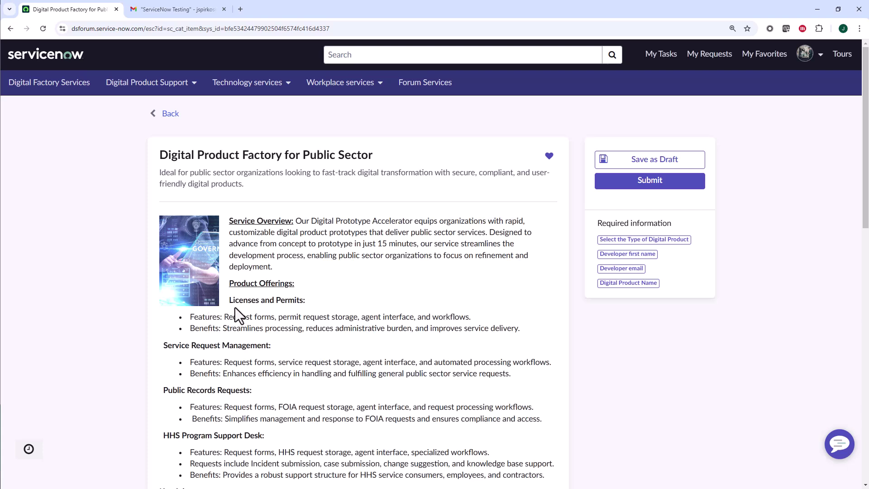
scroll(243, 364, "down", 5)
left_click(247, 394)
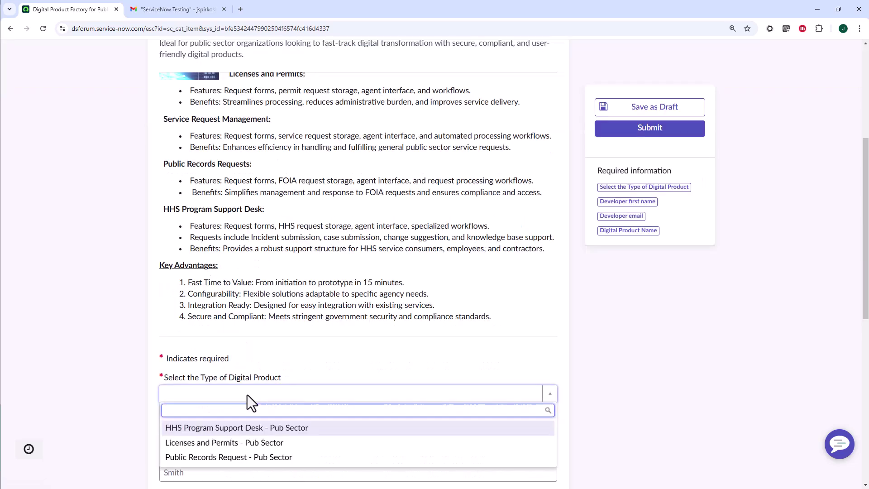
left_click(217, 431)
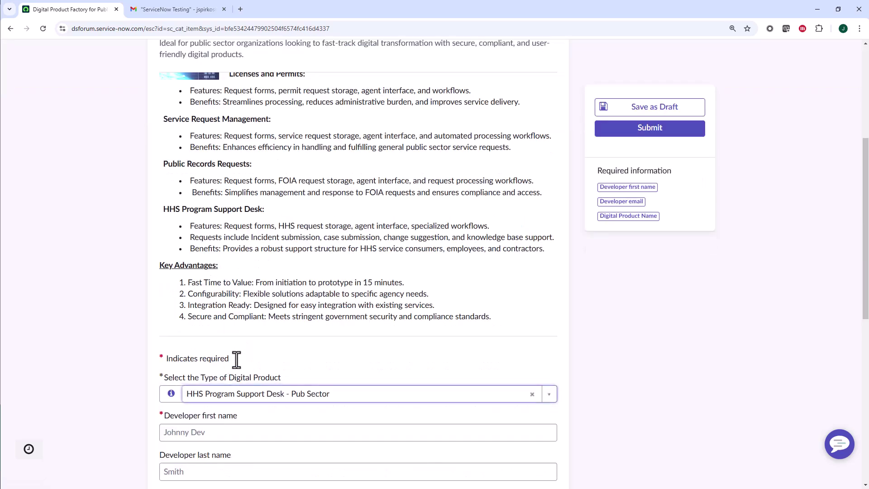
Fill in the developer's first name, last name and e-mail address on the request form
scroll(236, 360, "down", 2)
left_click(234, 343)
type("Barry")
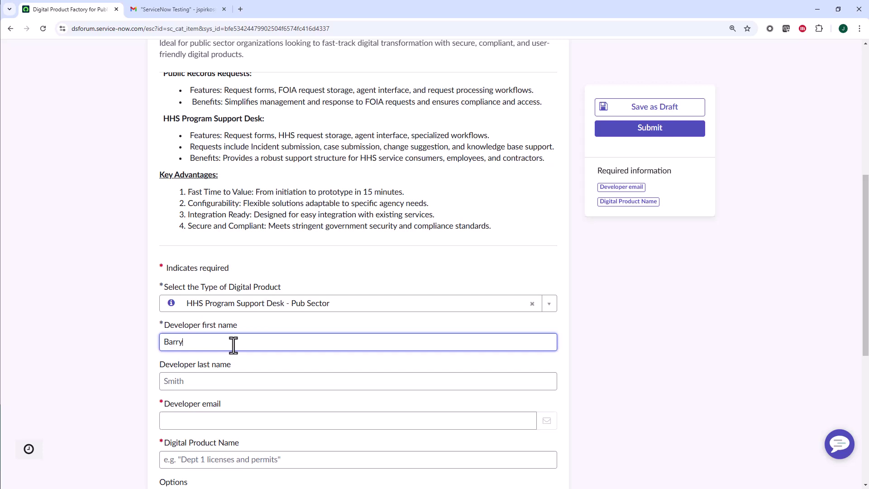
left_click(194, 382)
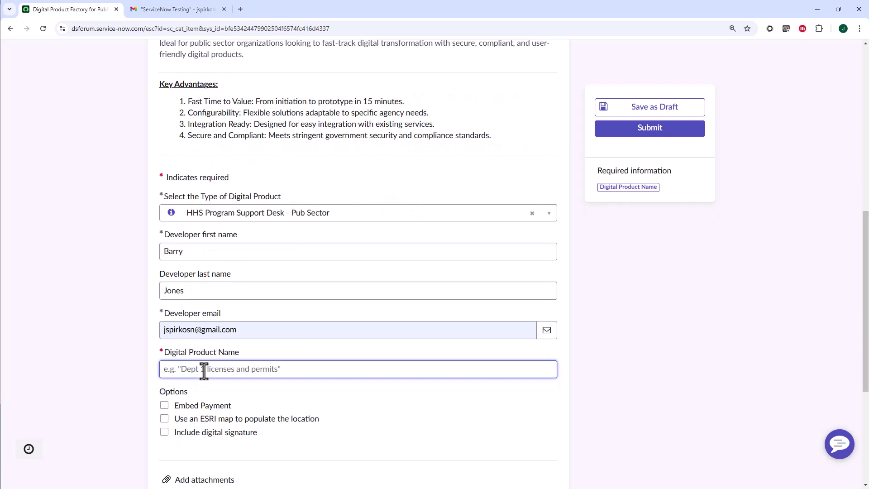
Name the digital product "Women Infants and Children" and submit the request without a digital signature
type("Women")
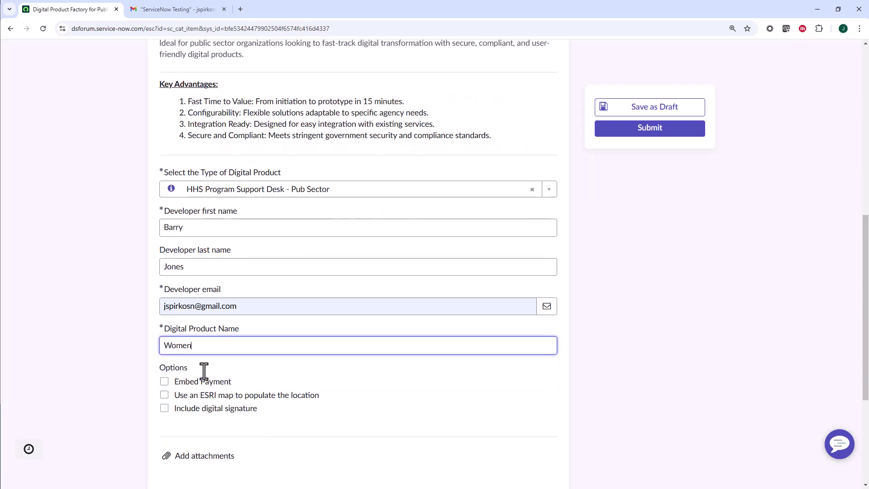
type(" Infants and Children")
left_click(166, 410)
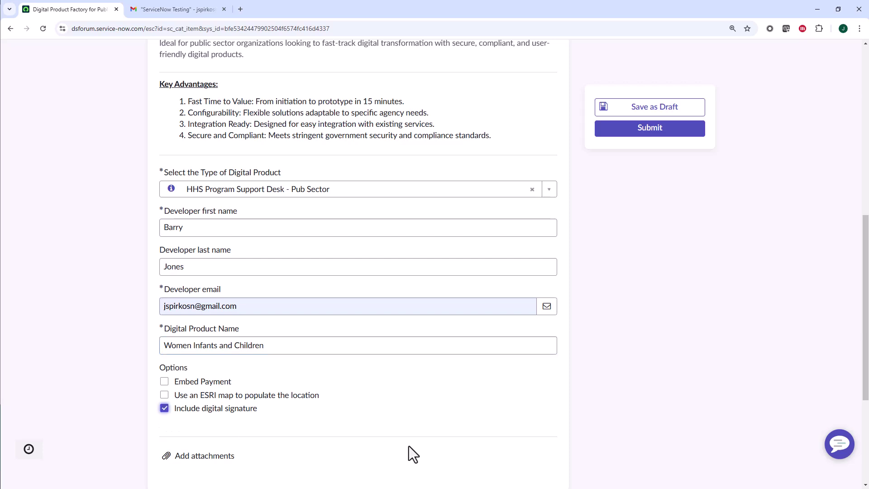
left_click(165, 408)
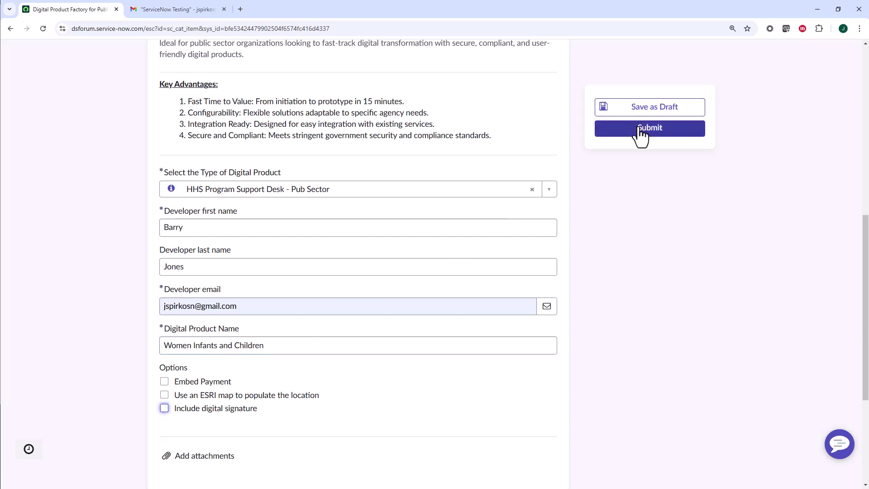
left_click(642, 131)
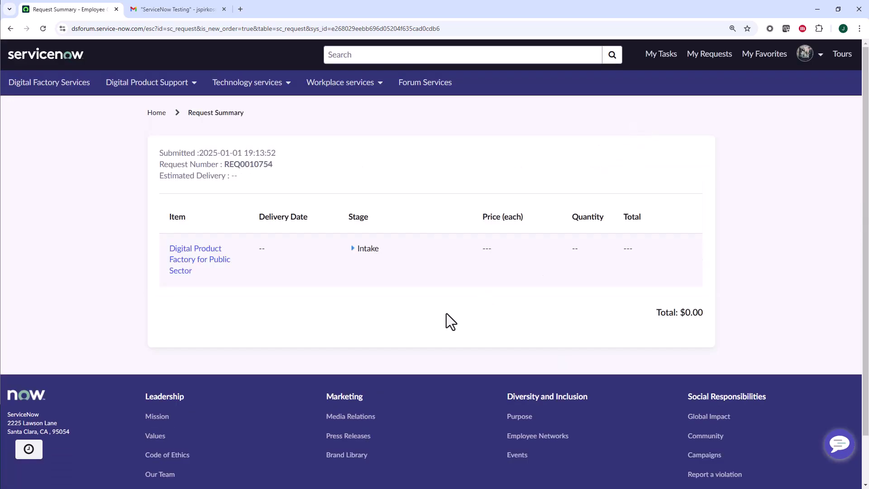
Expand the request's fulfilment stages, switch to Gmail and open the e-mail about the new Women Infants and Children digital product
left_click(353, 249)
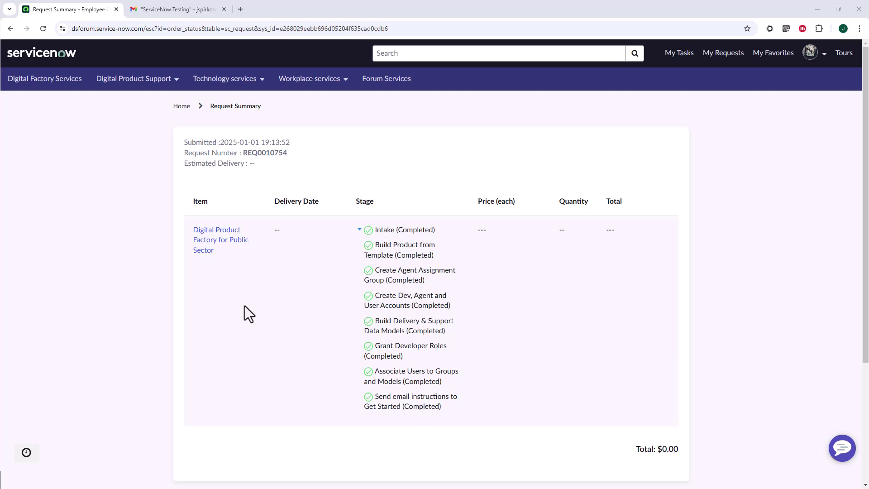
left_click(167, 9)
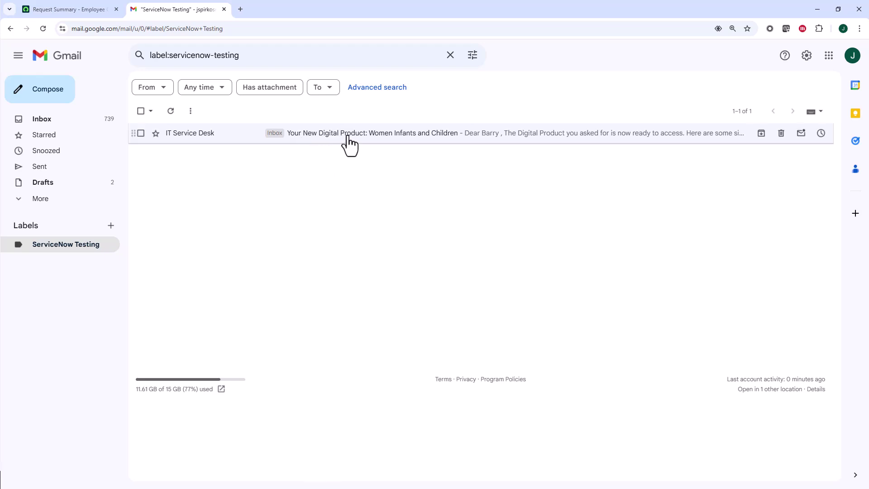
left_click(461, 138)
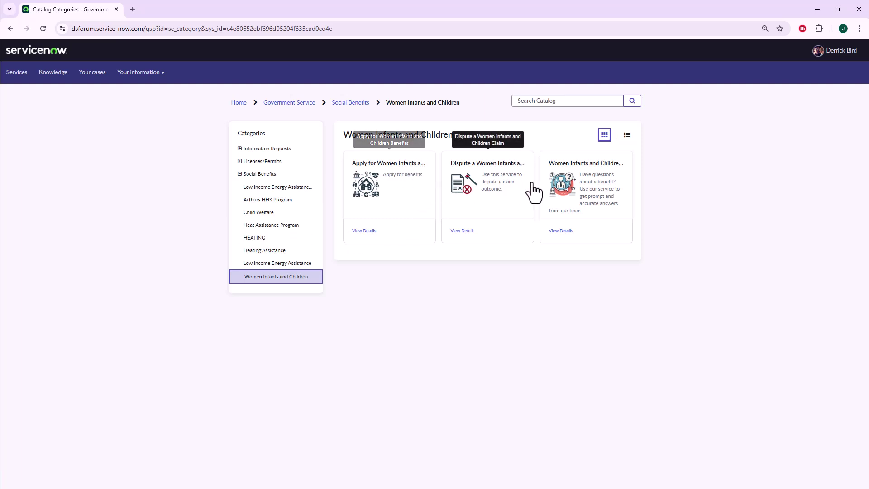
Submit an Apply for Women Infants and Children Benefits form with the applicant's first and last name
left_click(373, 171)
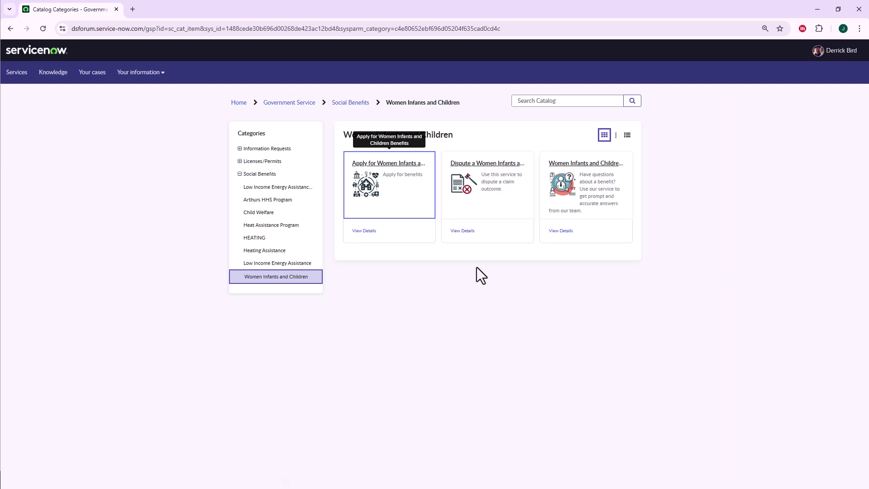
left_click(291, 335)
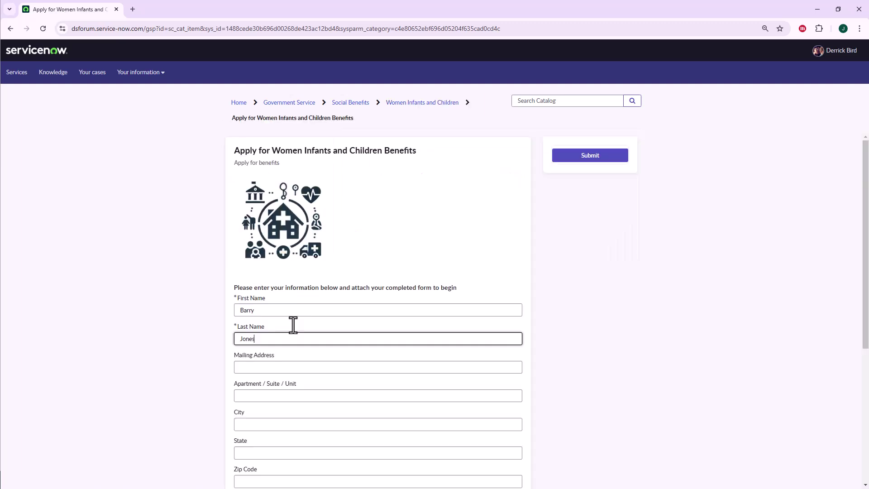
left_click(592, 159)
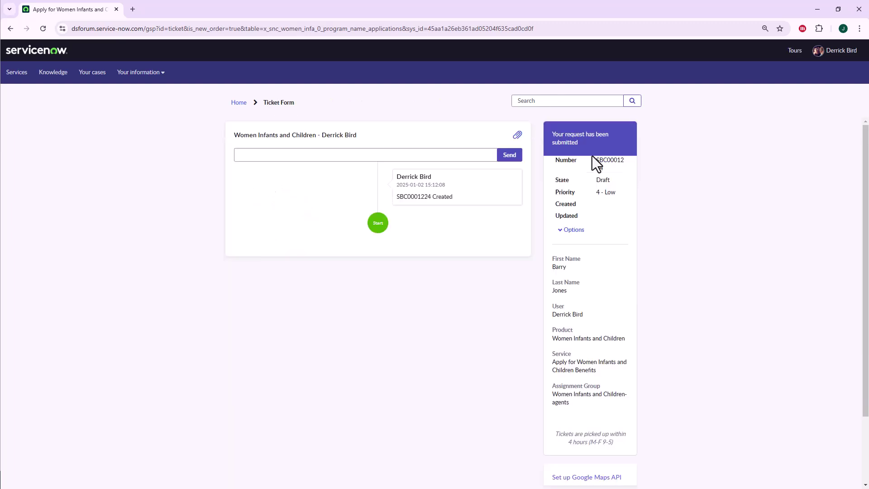
Return to the Women Infants and Children catalog category and submit a claim dispute titled "Why was I rejected"
left_click(10, 28)
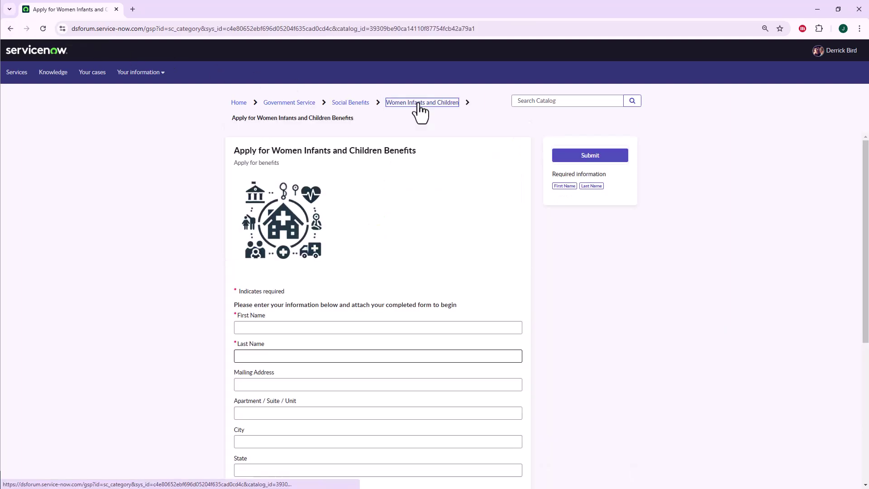
left_click(417, 104)
left_click(482, 187)
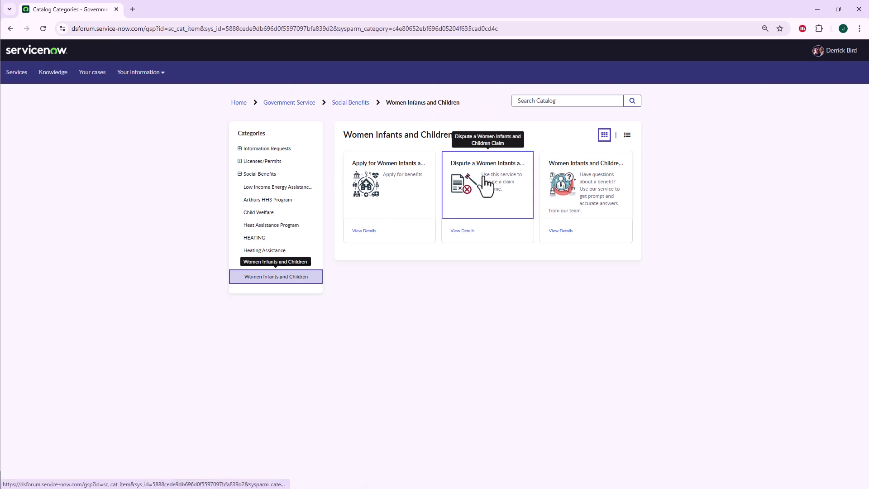
left_click(312, 312)
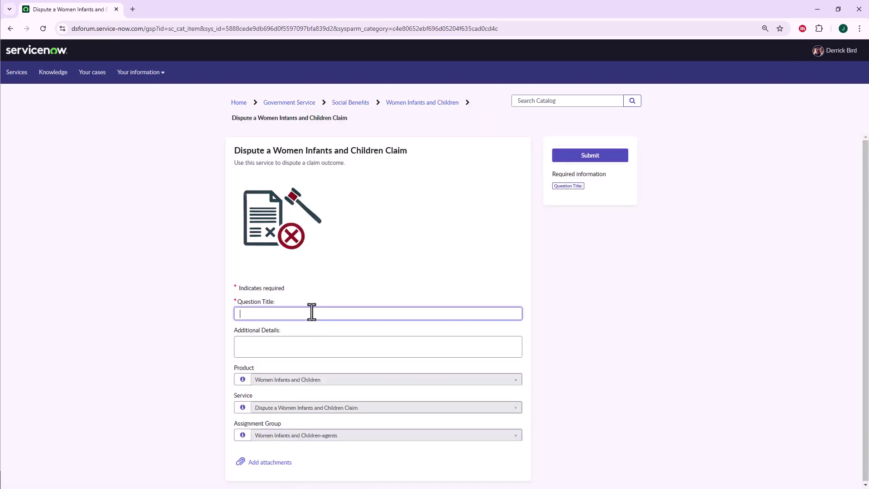
Submit a Women Infants and Children Questions and Complaints form with the question title "I have a question"
left_click(440, 104)
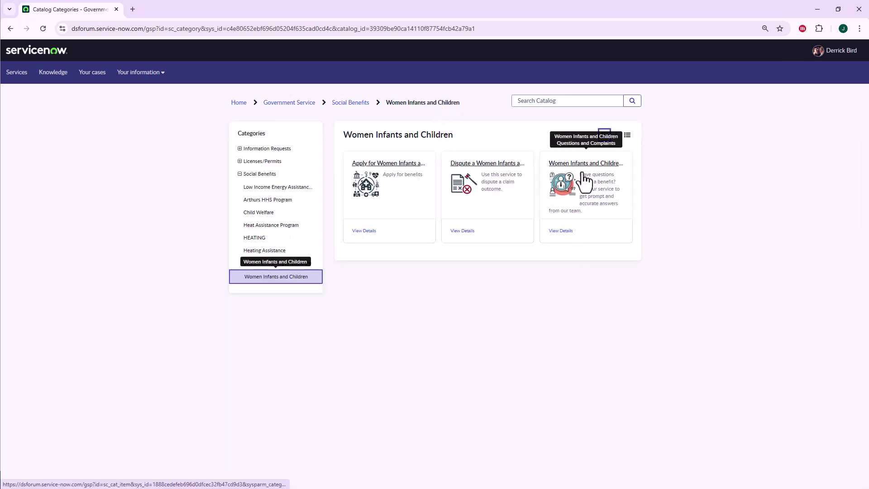
left_click(588, 173)
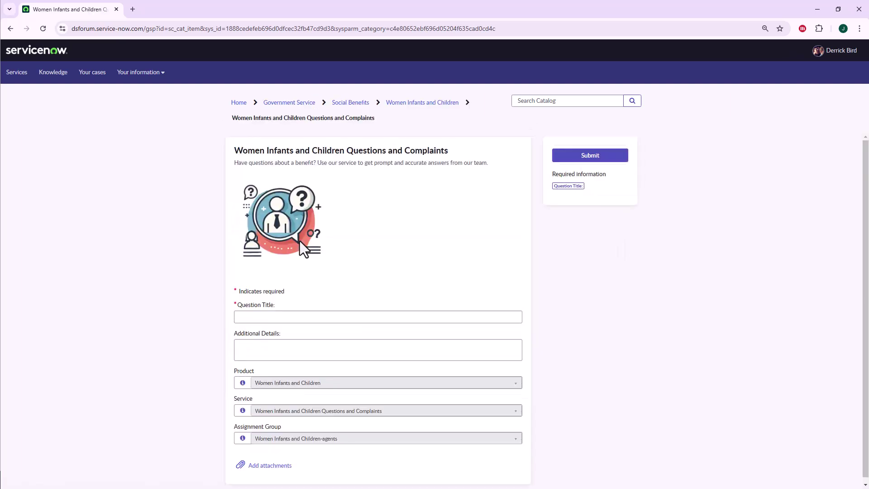
left_click(304, 317)
type("I have a question")
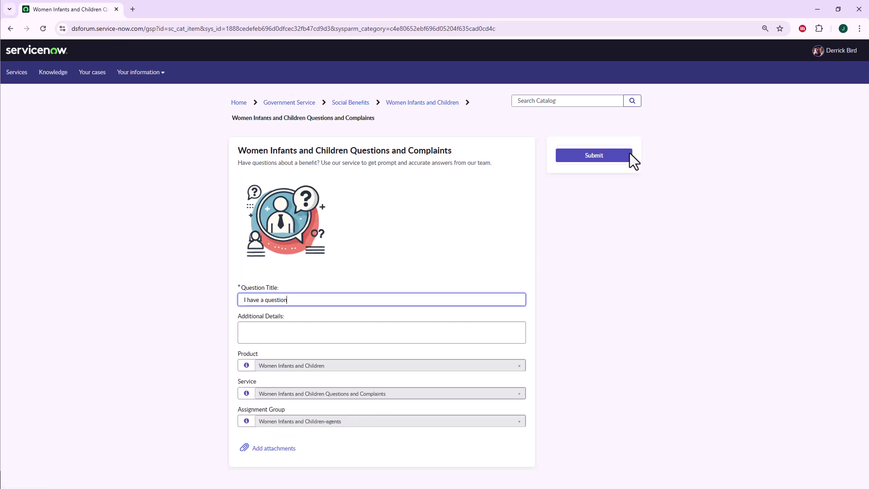
left_click(593, 156)
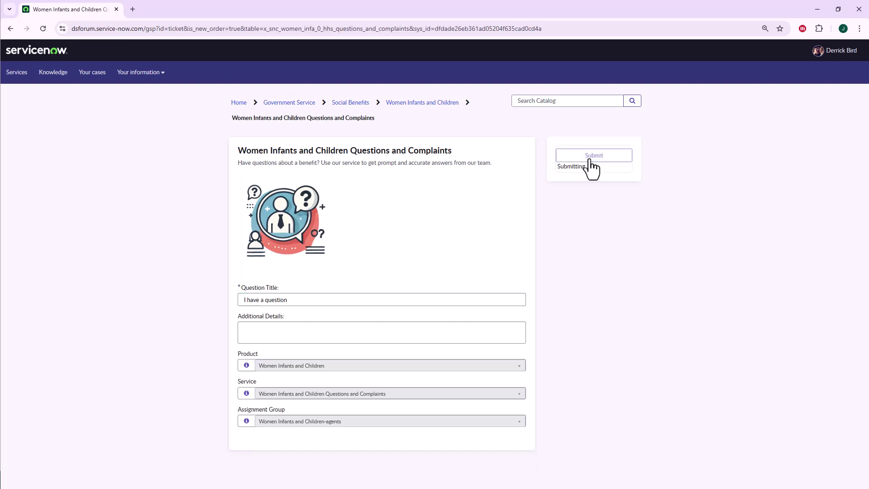
Look up the agent console instructions in the Gmail message and sign in to the agent workspace with the agent's username and password
key("super+Down")
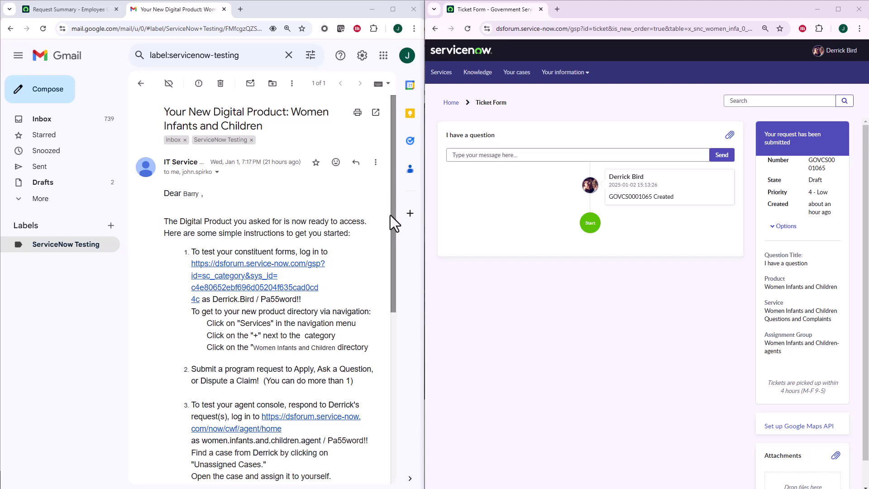
left_click_drag(392, 210, 380, 309)
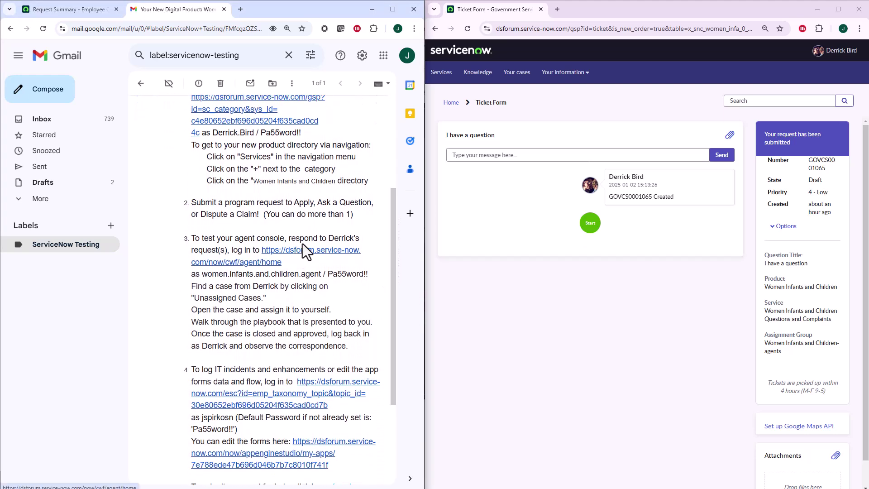
double_click(262, 274)
double_click(612, 230)
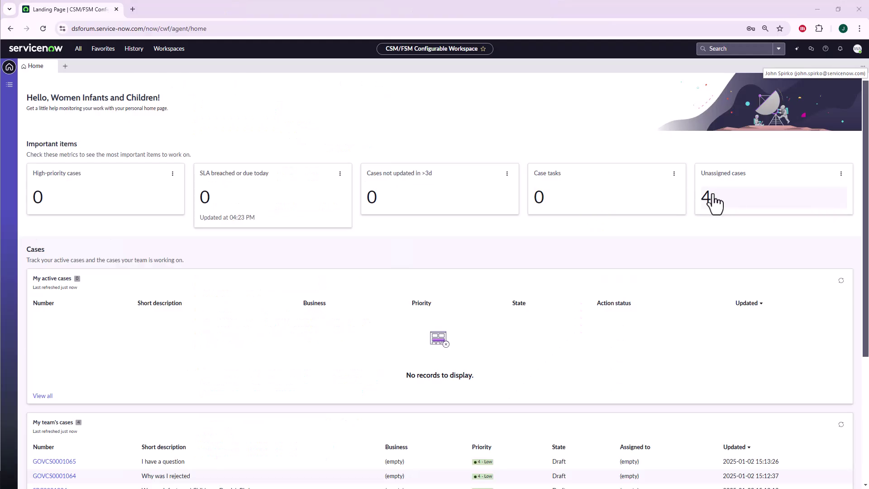
Open the "I have a question" case from the unassigned cases and post the comment "What is your question"
left_click(707, 207)
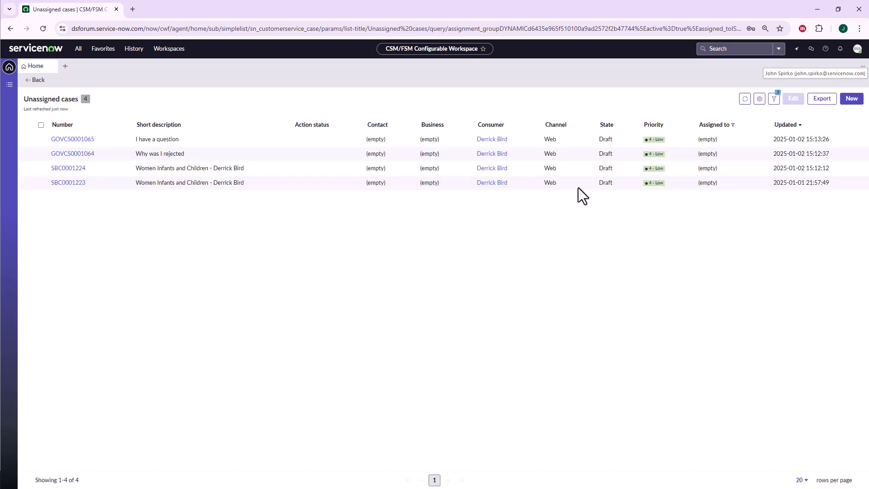
left_click(71, 139)
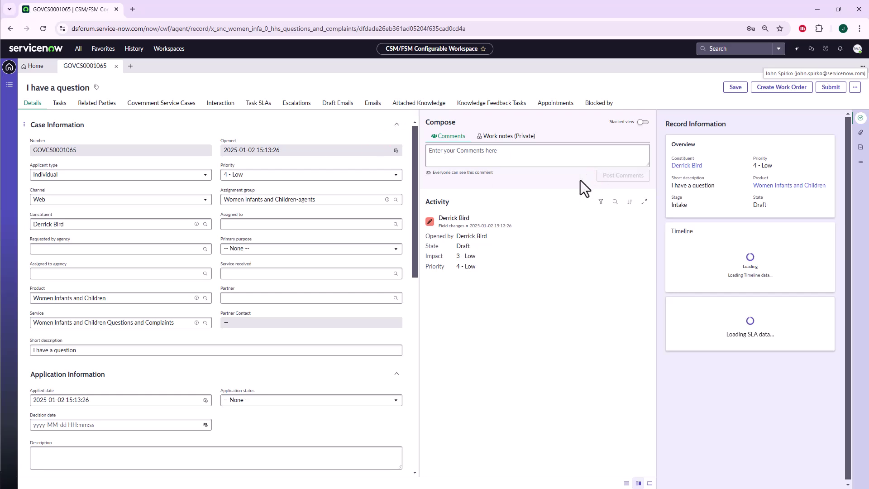
left_click(488, 156)
type("What is your question")
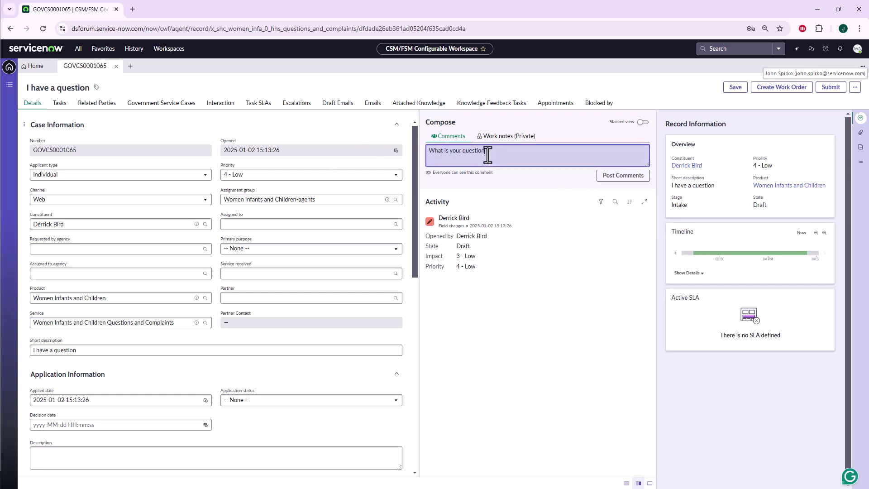
left_click(618, 177)
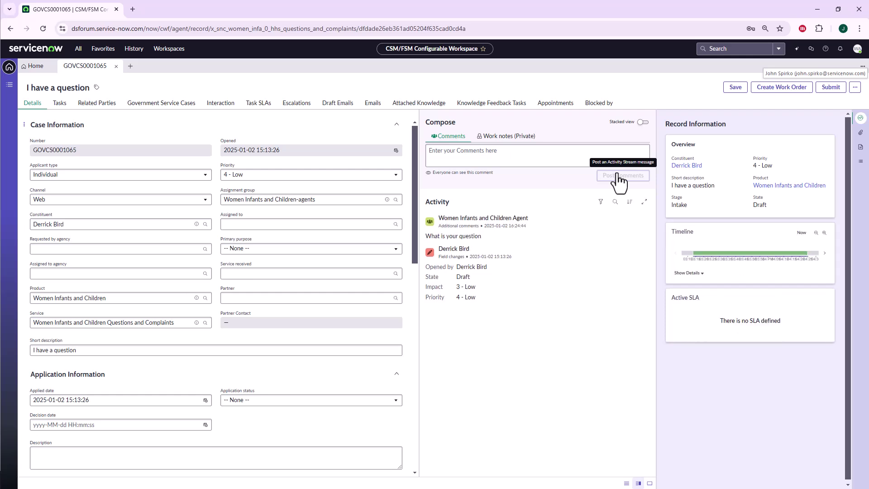
Open the "Why was I rejected" dispute case from the unassigned cases list and review its details
left_click(36, 65)
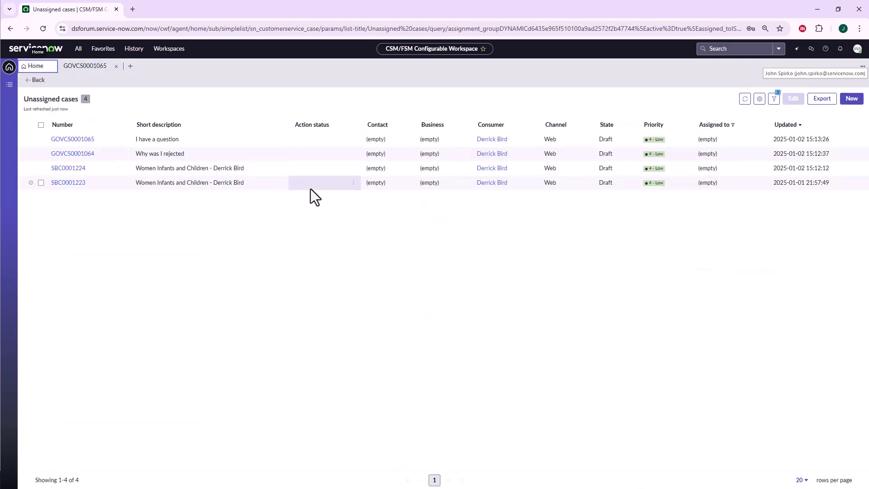
left_click(69, 154)
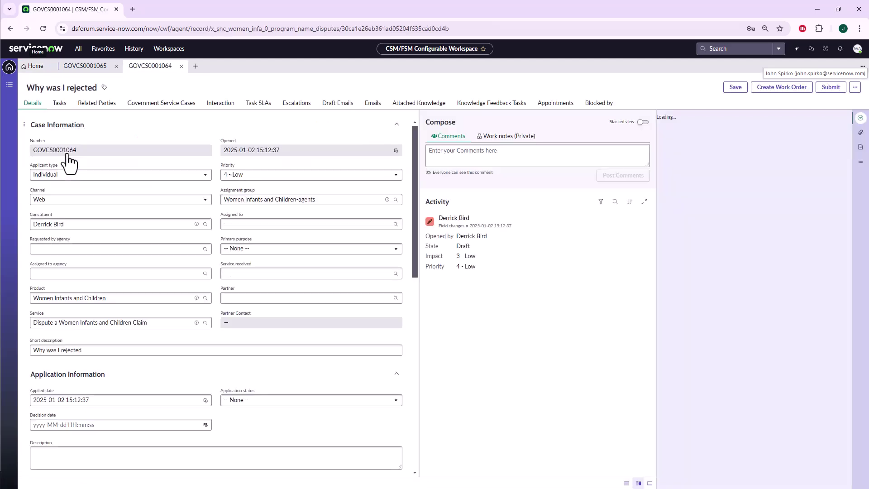
left_click(488, 158)
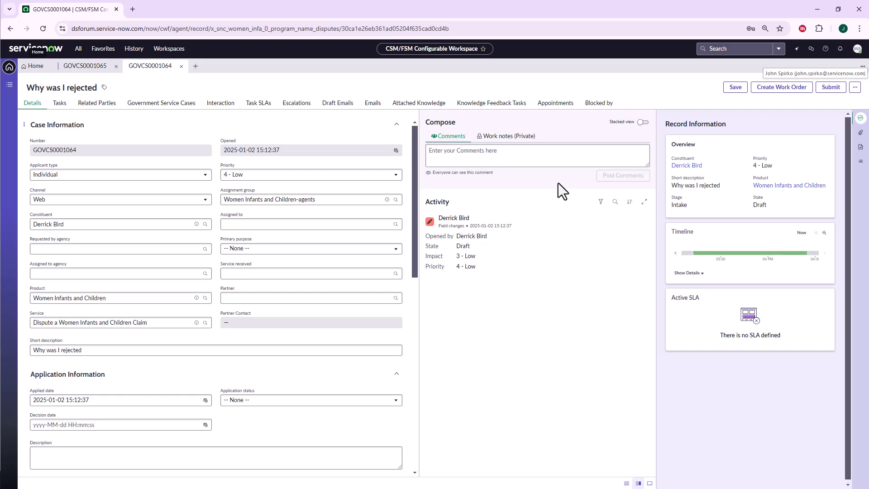
Return to the workspace home and open the newer Women Infants and Children application case from the team's cases
left_click(10, 67)
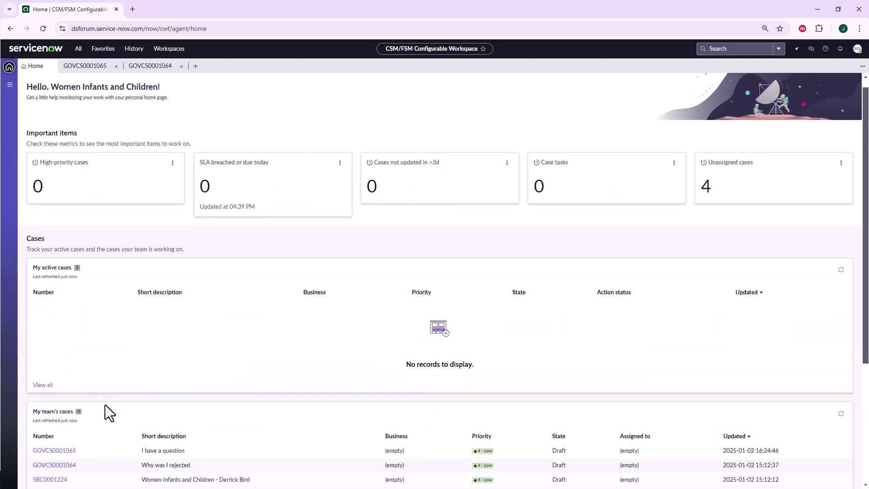
scroll(105, 404, "down", 4)
left_click(49, 307)
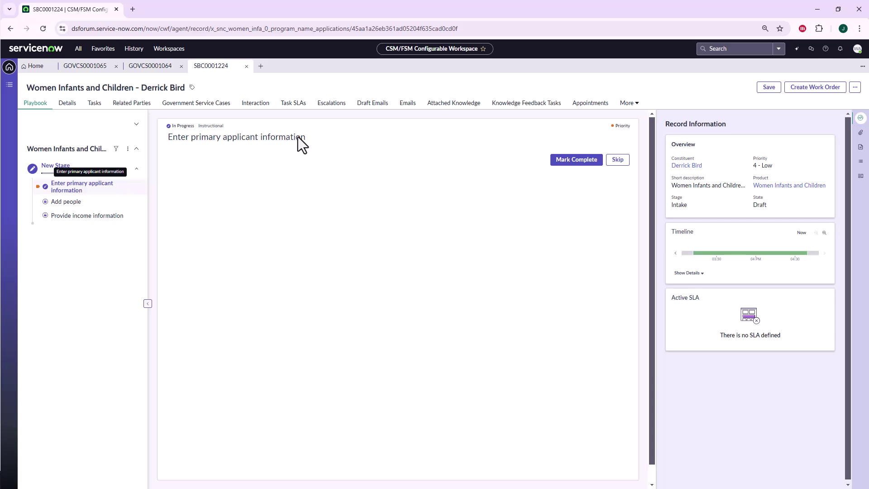
Mark the playbook activity "Enter primary applicant information" complete and open the "Add people" activity
left_click(562, 167)
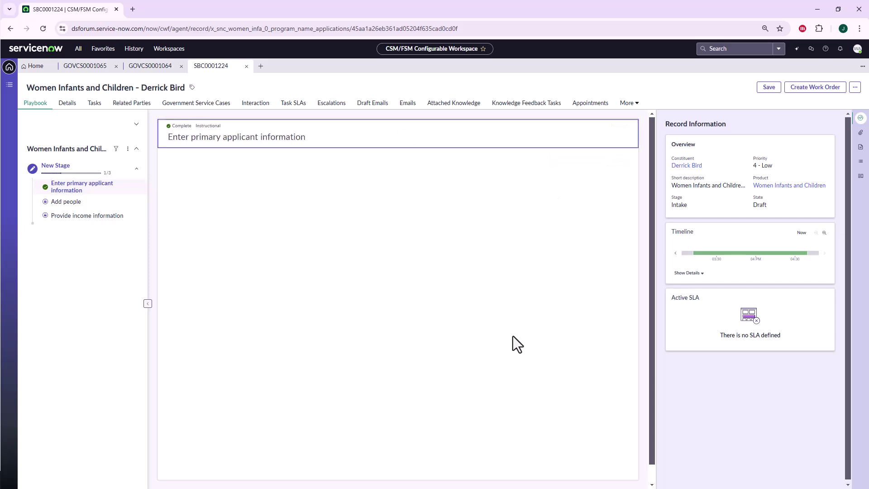
left_click(64, 204)
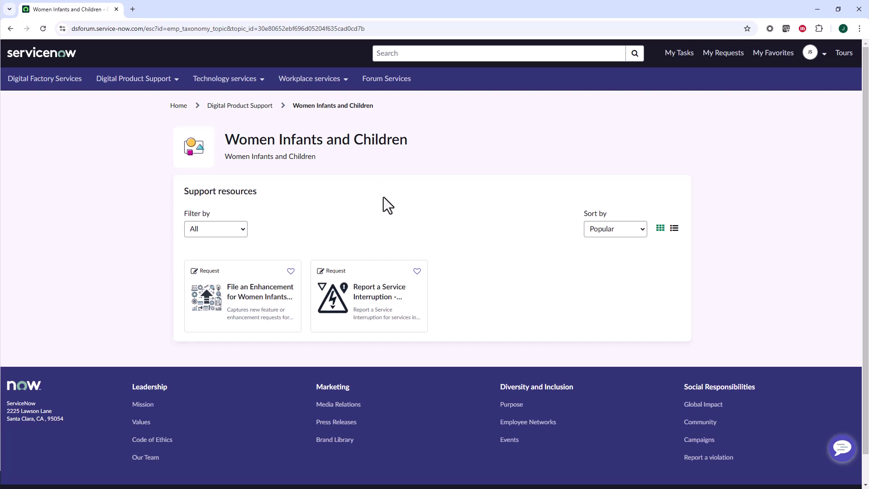
Open the Report a Service Interruption request, choose the service offering "Apply for Women Infants and Children Benefits" and try to submit it
left_click(374, 306)
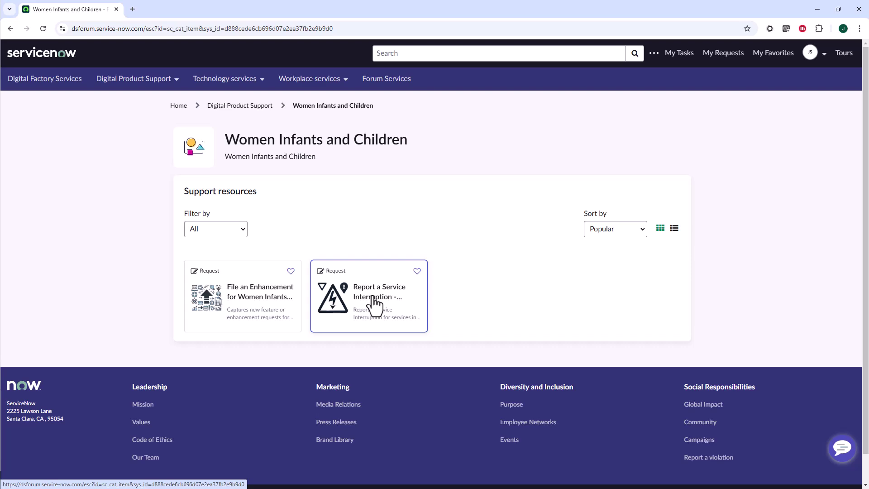
scroll(140, 239, "down", 5)
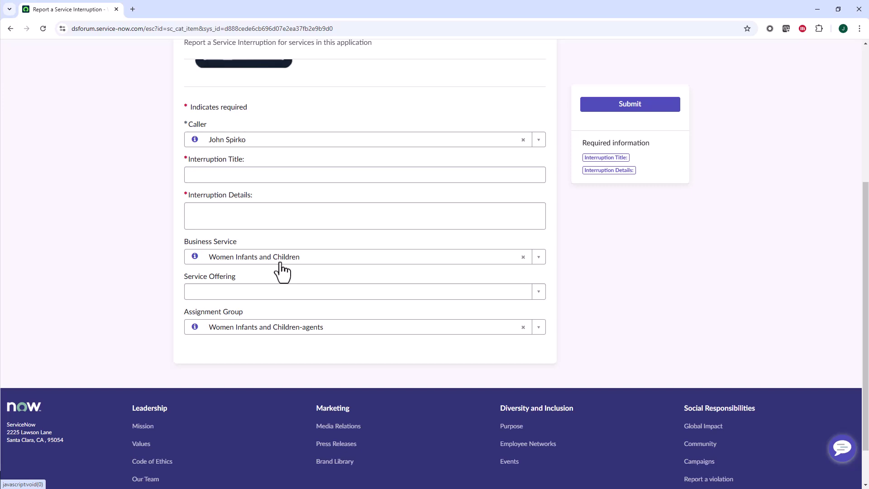
left_click(267, 291)
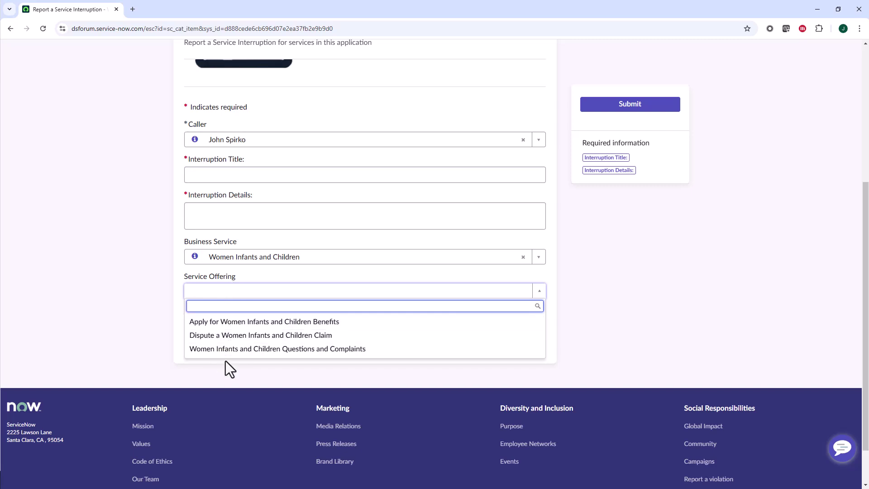
left_click(224, 323)
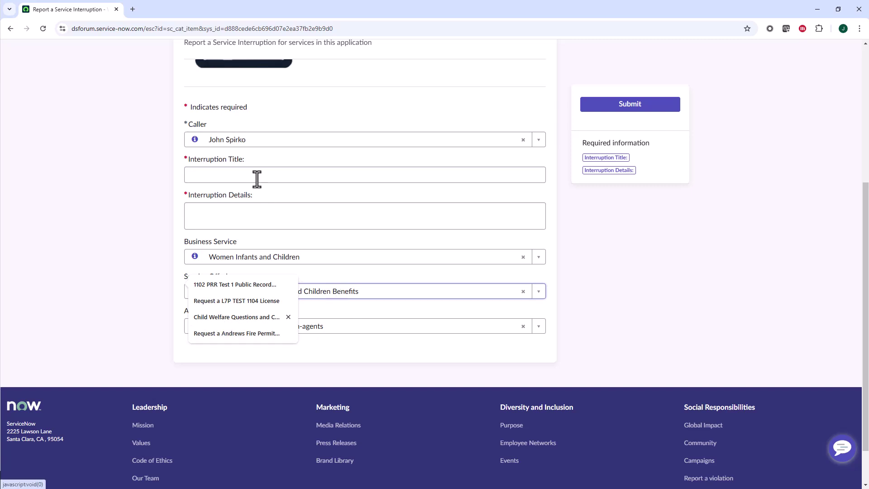
left_click(628, 104)
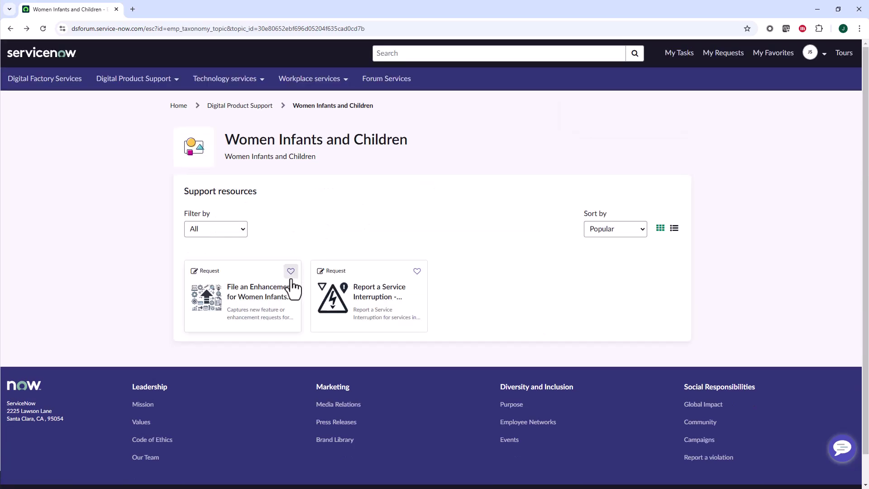
File an enhancement for Women Infants and Children titled "I need a new button to check for income"
left_click(235, 299)
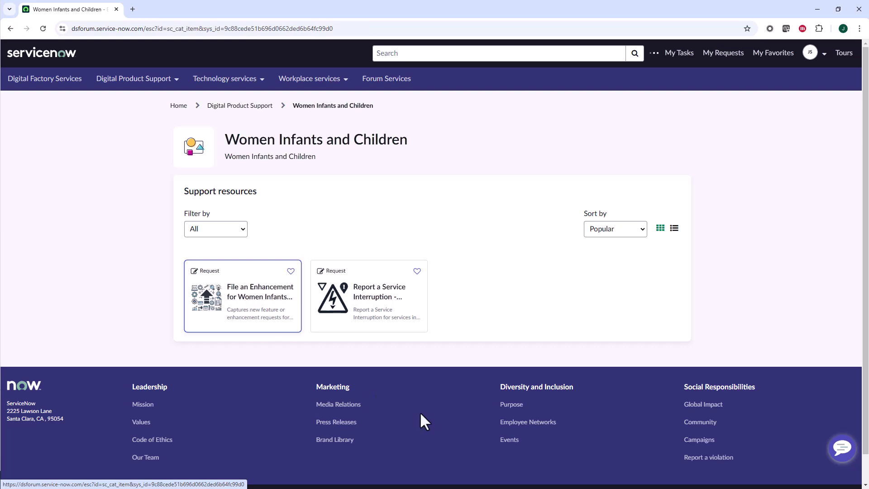
scroll(689, 312, "down", 5)
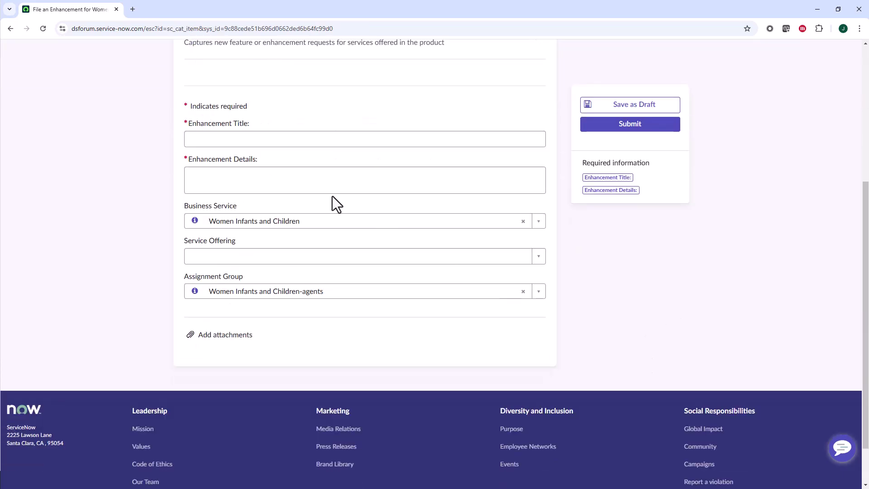
left_click(228, 141)
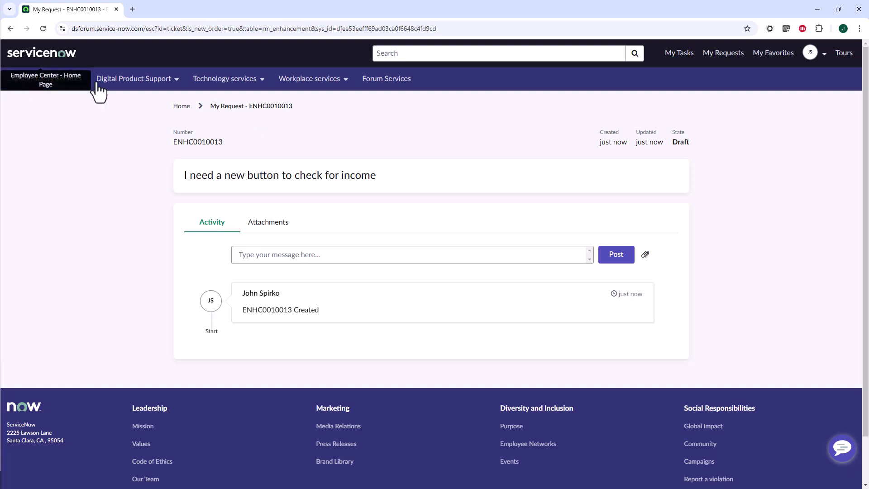
Open the Women Infants and Children support topic from the Digital Product Support list
left_click(123, 82)
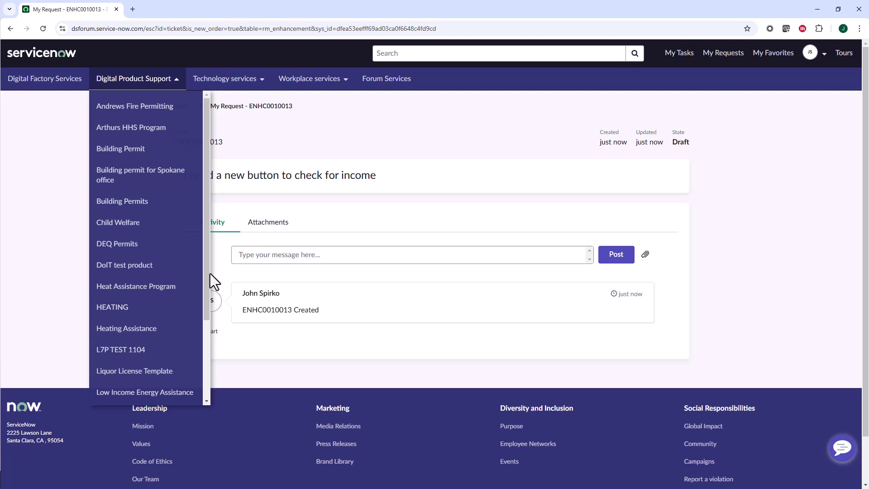
left_click_drag(206, 288, 198, 374)
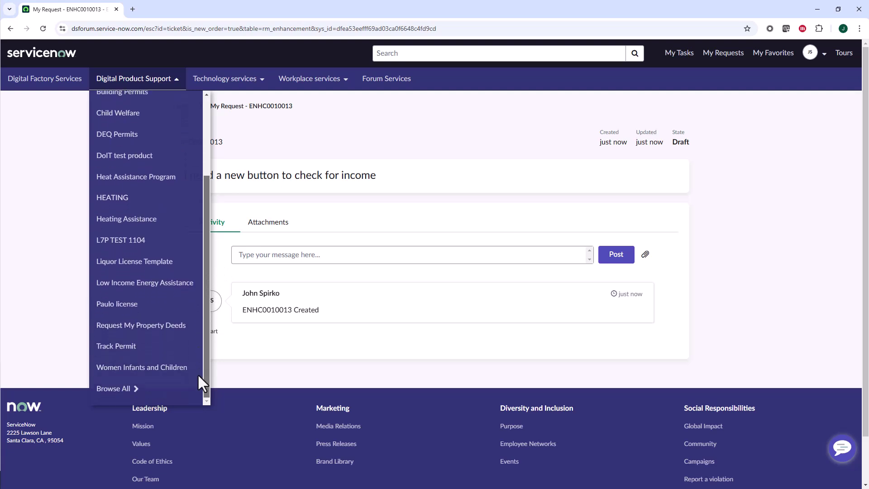
left_click(147, 374)
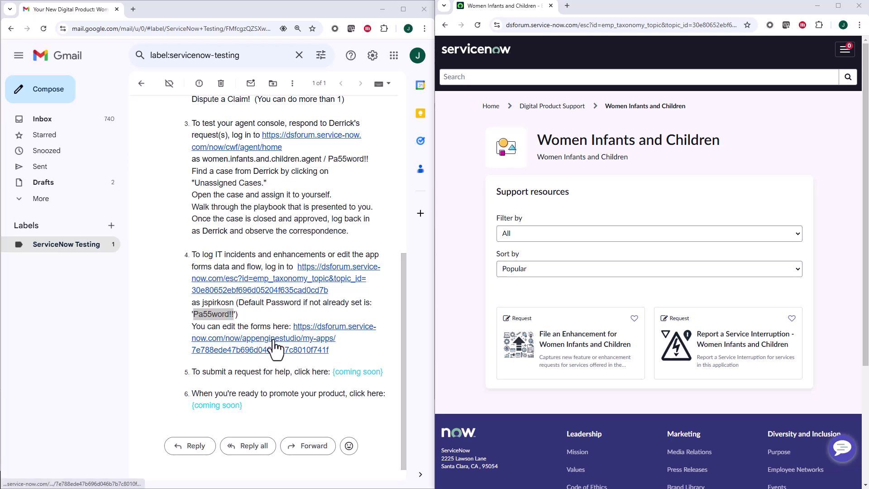
Follow the form-editing link in the Gmail message and open the questions of the "Apply for Women Infants and Children Benefits" record producer
left_click(289, 344)
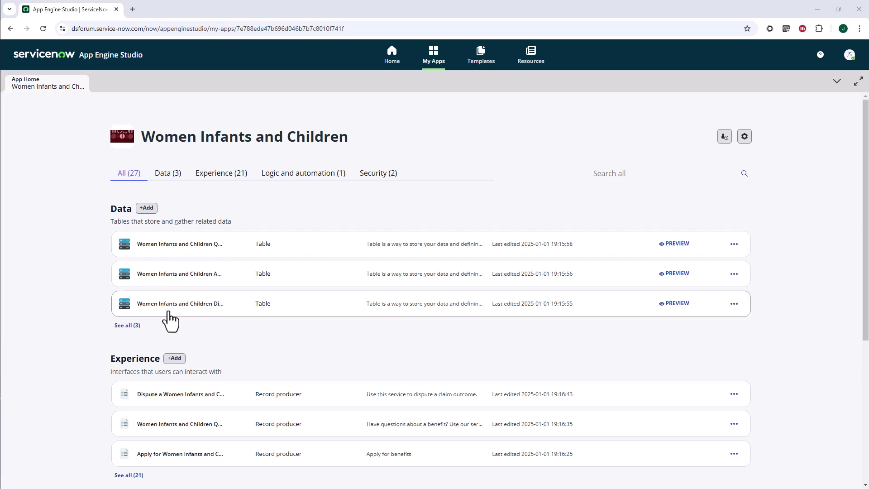
scroll(56, 270, "down", 4)
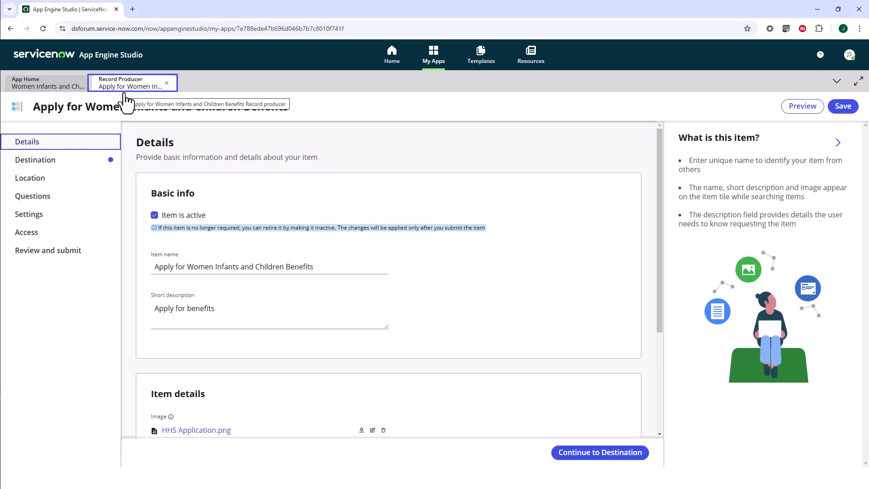
left_click(31, 199)
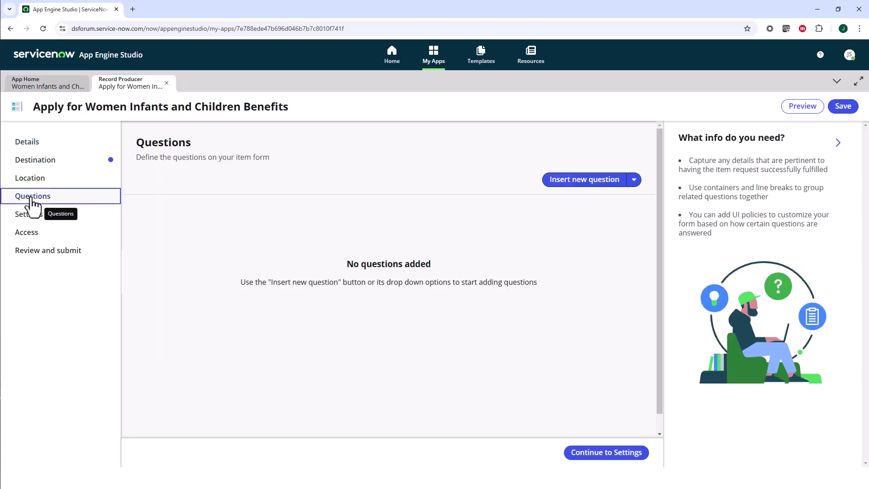
Open the "First Name" question and change its question label to "Applicant Name"
left_click(622, 249)
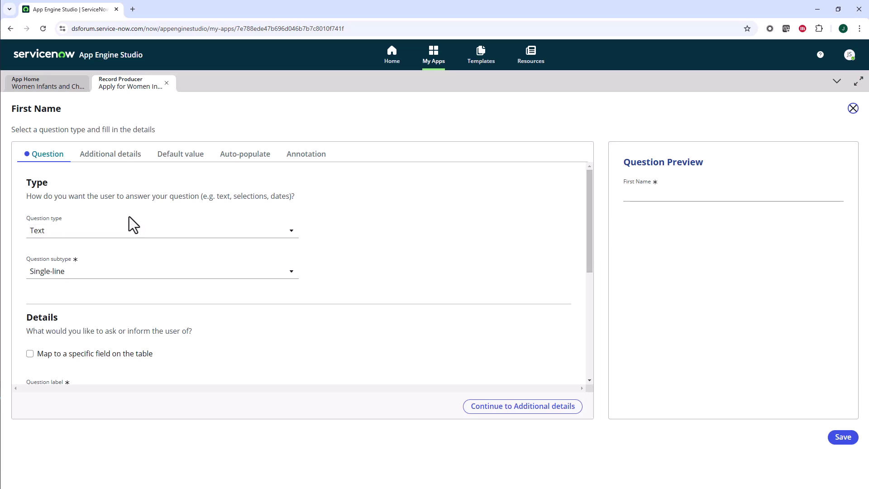
scroll(130, 216, "down", 5)
scroll(105, 218, "up", 1)
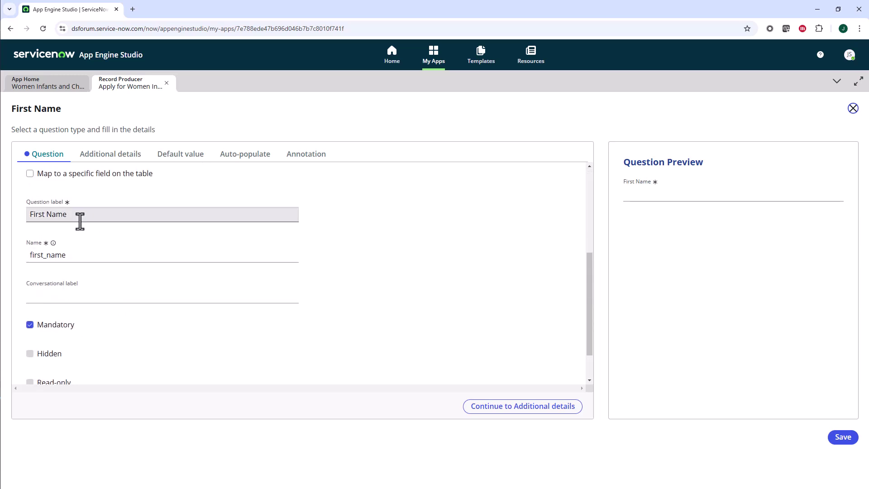
left_click(36, 214)
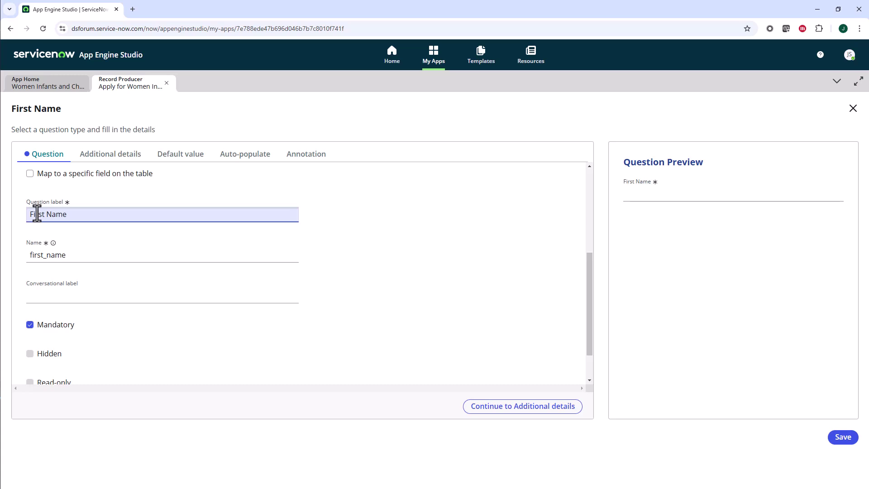
double_click(37, 214)
type("Applicant")
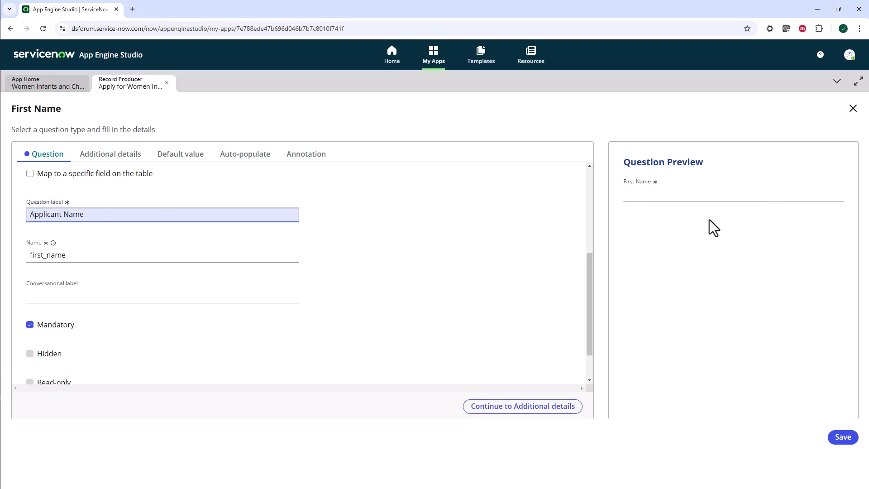
Return to the app home and open the form layout of the Women Infants and Children Questions and Complaints table
left_click(34, 89)
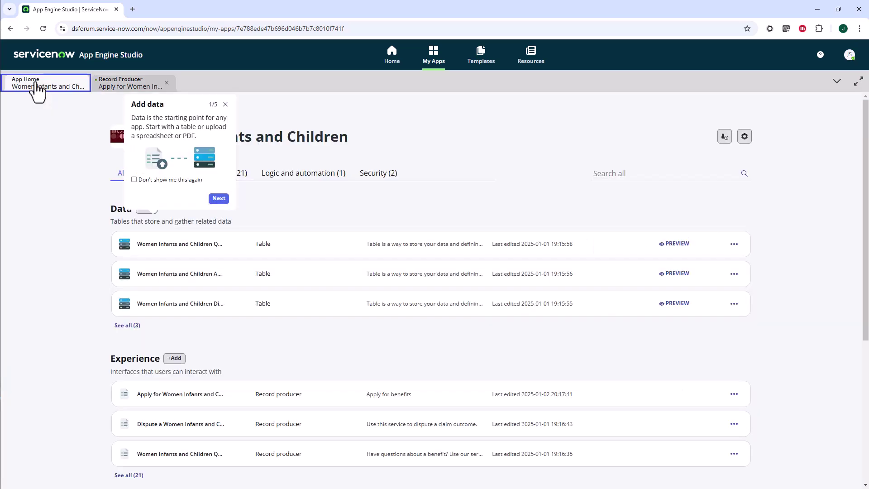
left_click(169, 245)
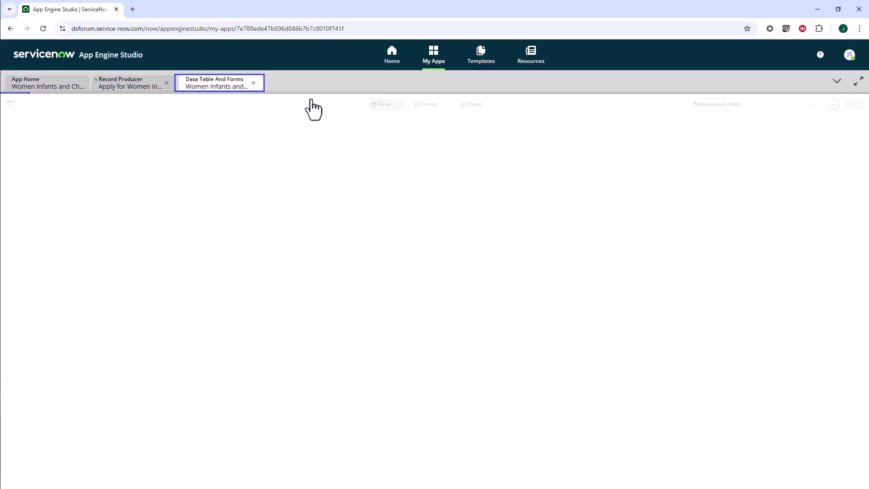
left_click(426, 104)
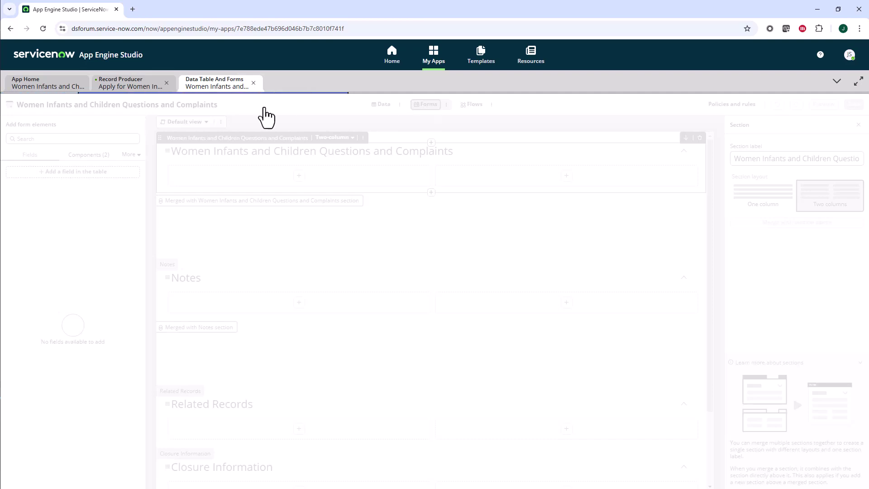
Go back to the app home and open the Women Infants and Children process definition under Logic and automation
left_click(32, 86)
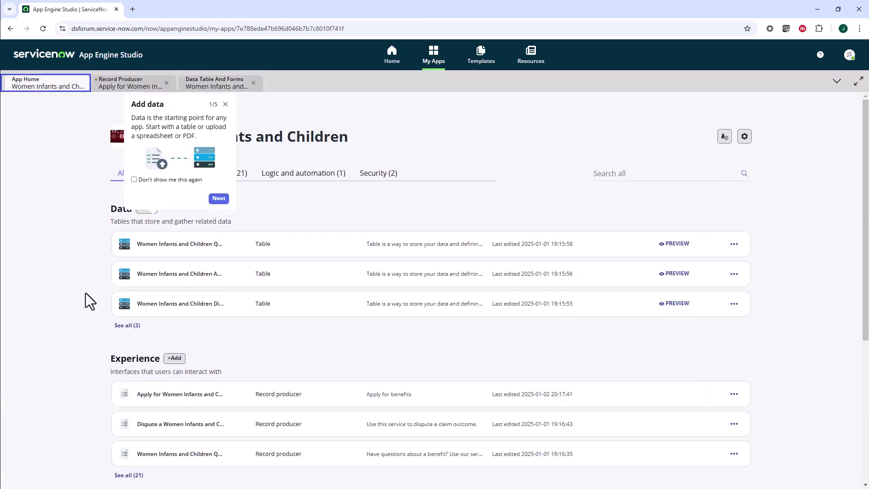
scroll(91, 305, "down", 1)
scroll(90, 306, "down", 5)
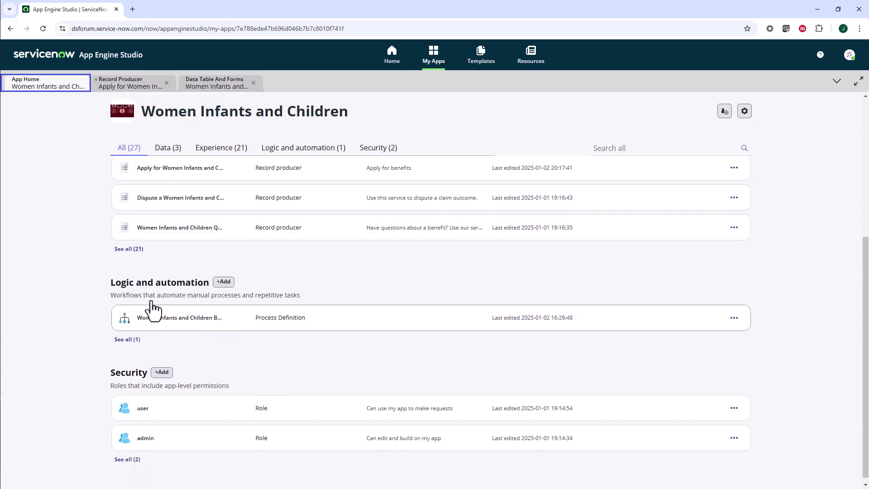
left_click(260, 324)
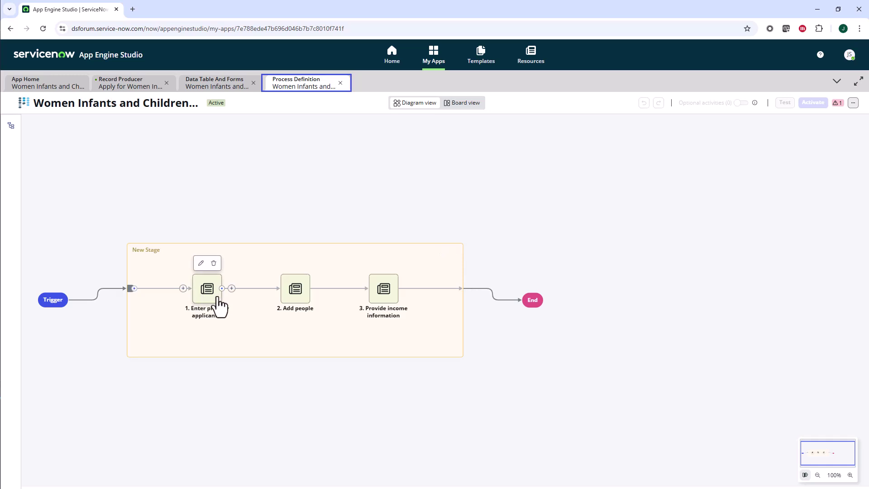
Browse the common activities that can be added after "Provide income information", from Autocompleting User Form through Send Email to Show Knowledge Article
mouse_move(313, 312)
mouse_move(387, 310)
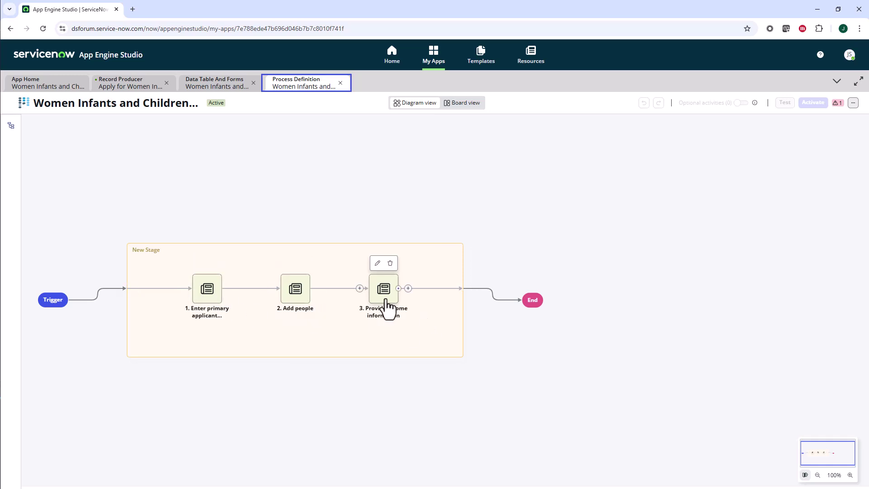
left_click(408, 289)
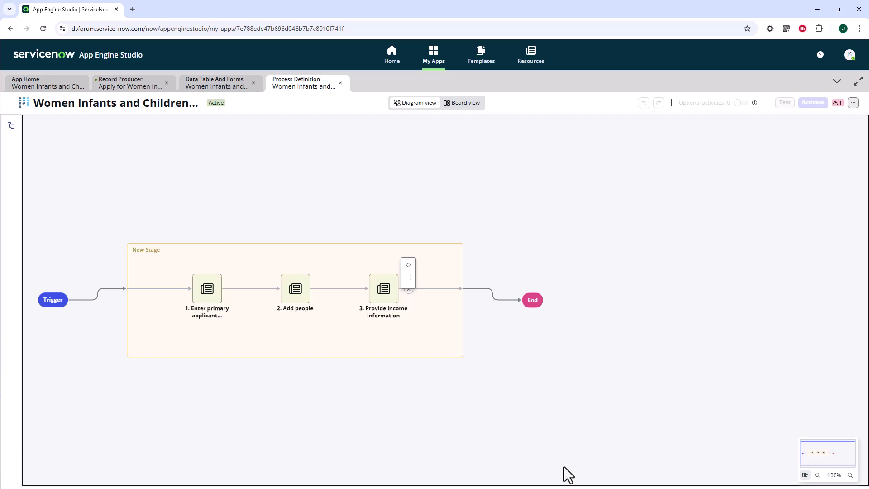
left_click(409, 278)
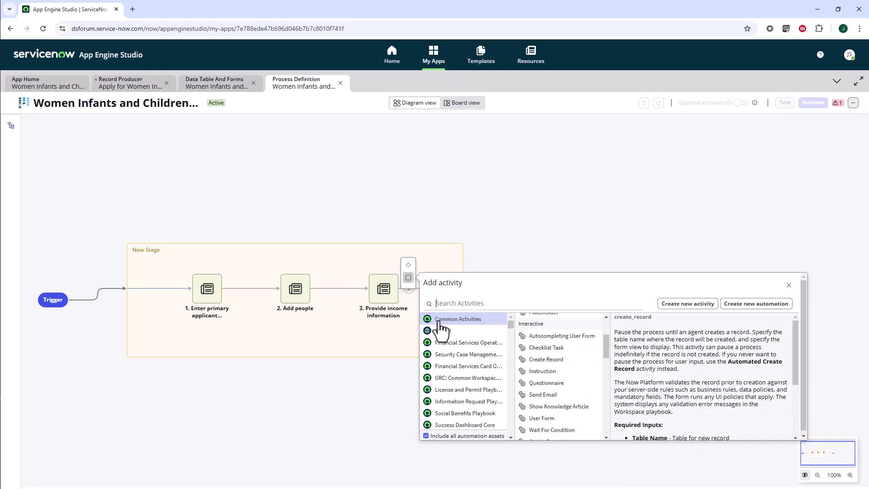
left_click(541, 340)
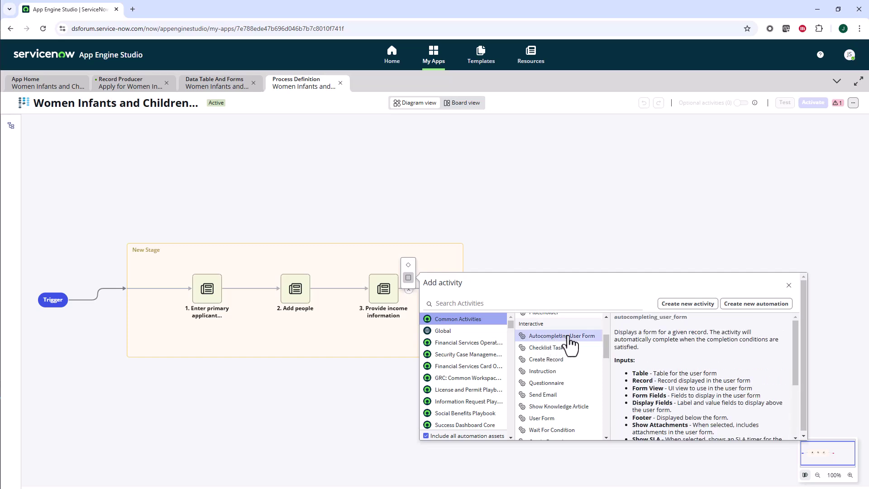
left_click(549, 349)
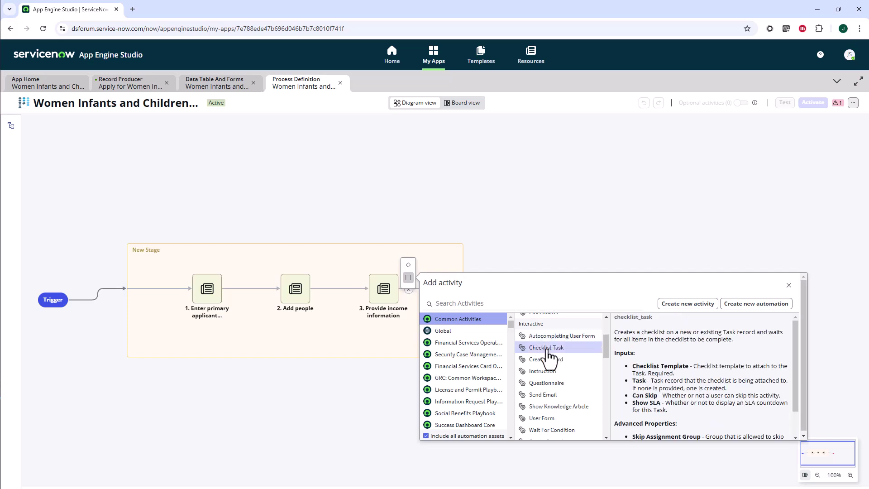
left_click(549, 360)
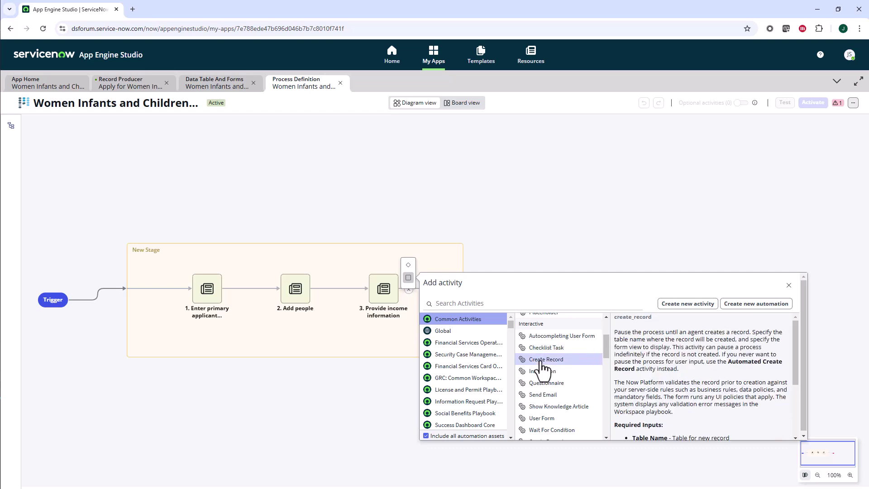
left_click(548, 384)
left_click(545, 396)
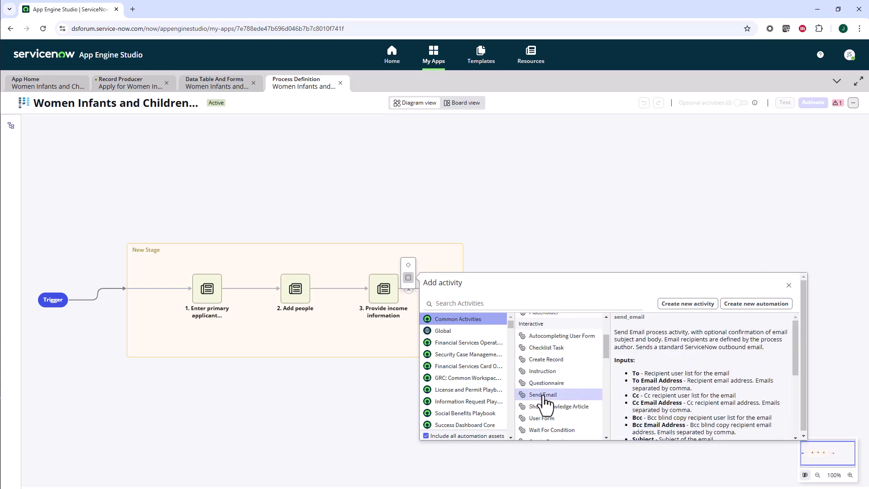
left_click(548, 408)
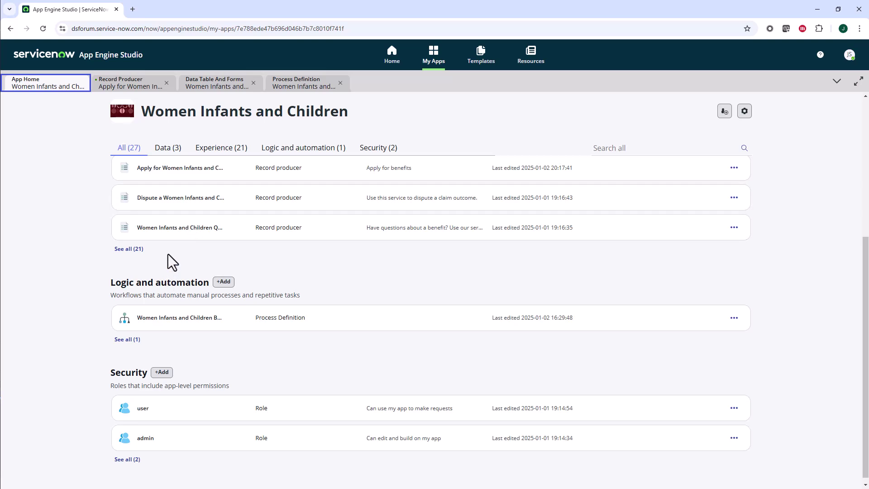
Leave for the list of apps, discarding the unsaved benefits form changes, and reopen the Women Infants and Children app with its intro tip dismissed
scroll(167, 255, "up", 3)
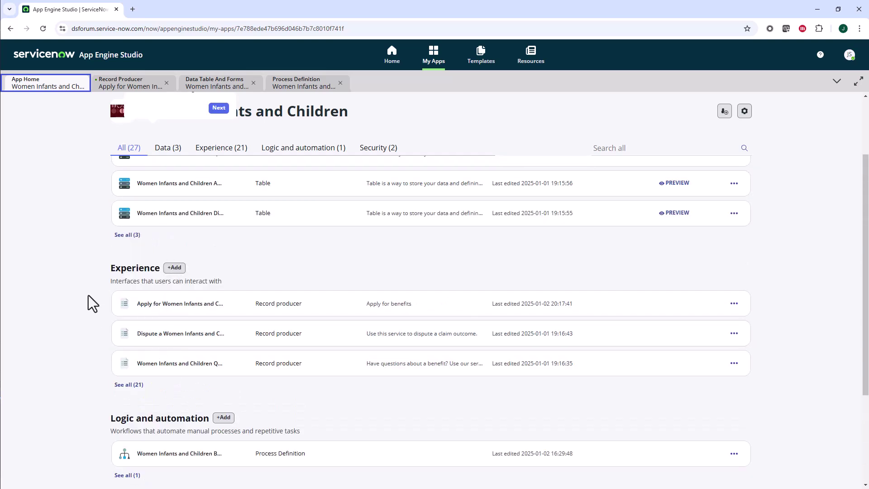
scroll(88, 297, "down", 1)
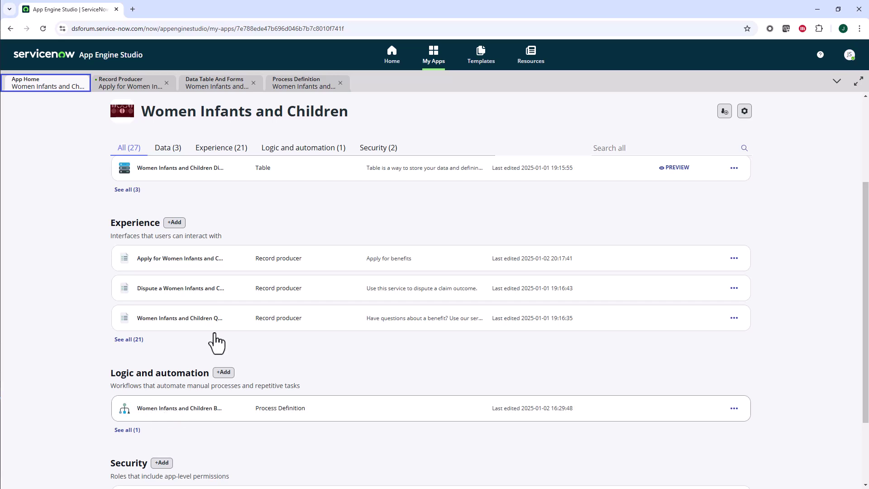
left_click(436, 54)
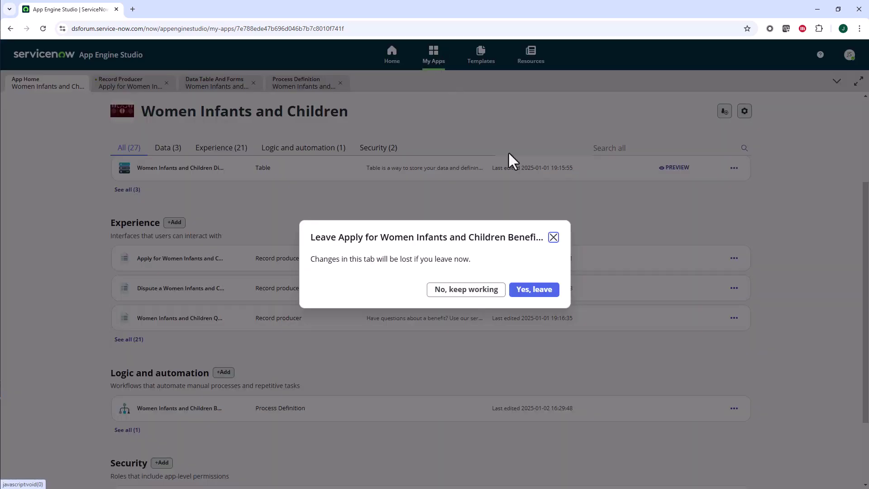
left_click(542, 292)
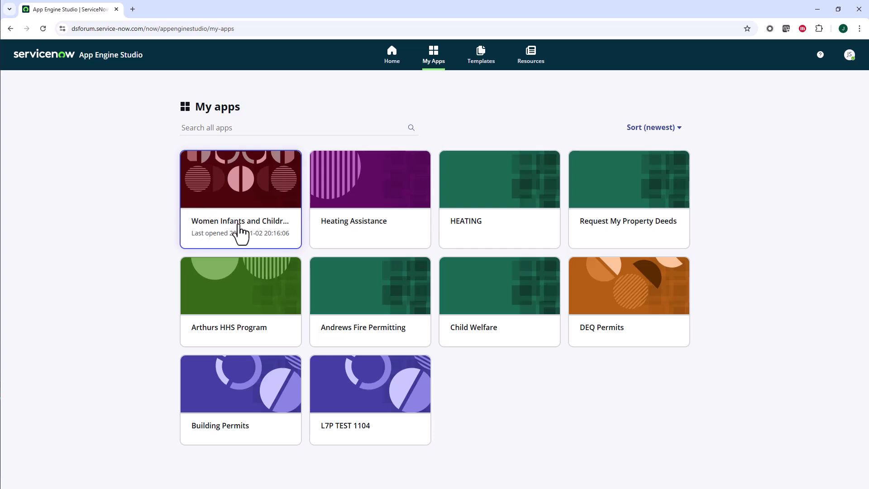
left_click(245, 199)
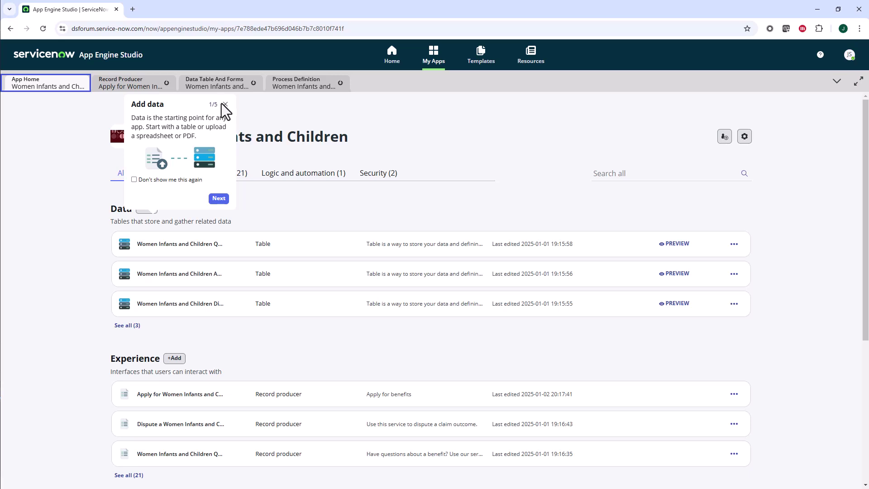
left_click(224, 104)
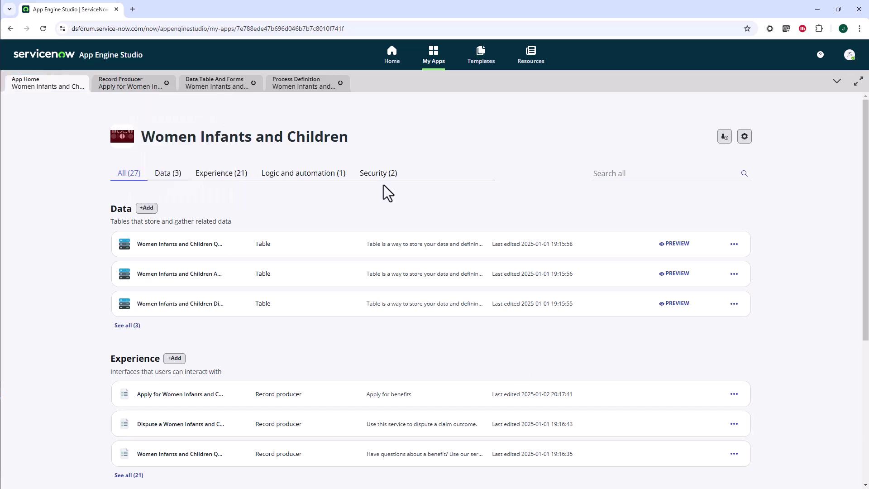